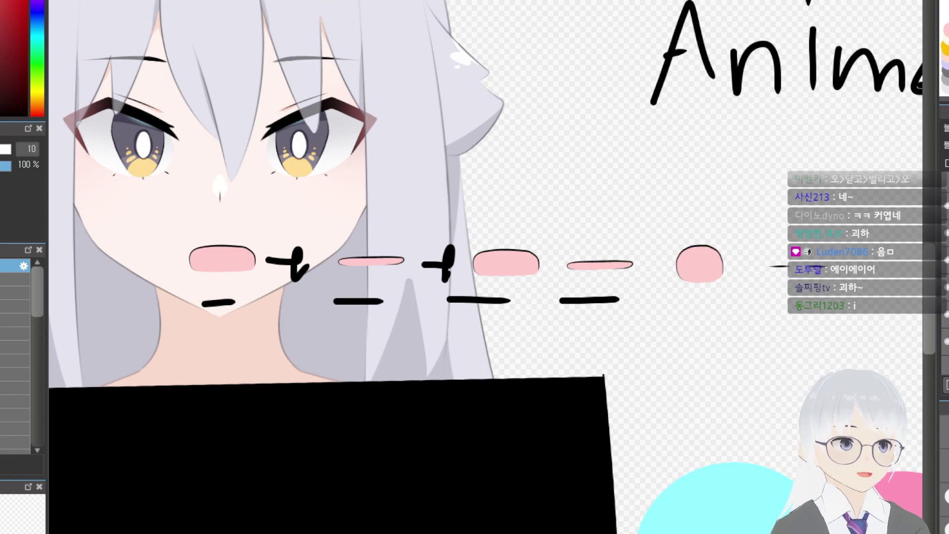
Draw black plus-like connector marks between the third, fourth and fifth mouth shapes, continuing with a stroke after the fifth.
left_click_drag(556, 243, 558, 275)
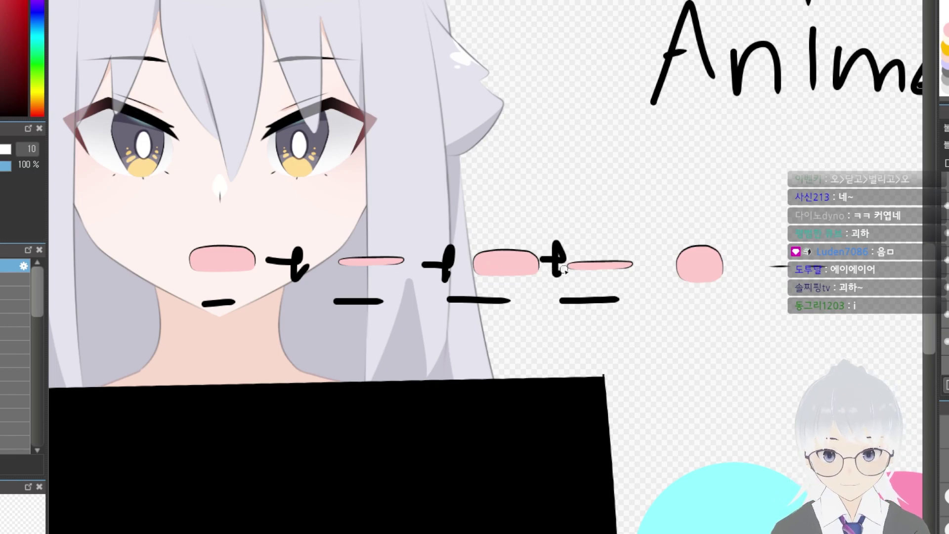
left_click_drag(644, 268, 678, 266)
left_click_drag(668, 242, 665, 281)
mouse_move(724, 270)
left_mouse_down()
mouse_move(770, 270)
mouse_move(752, 286)
left_mouse_up()
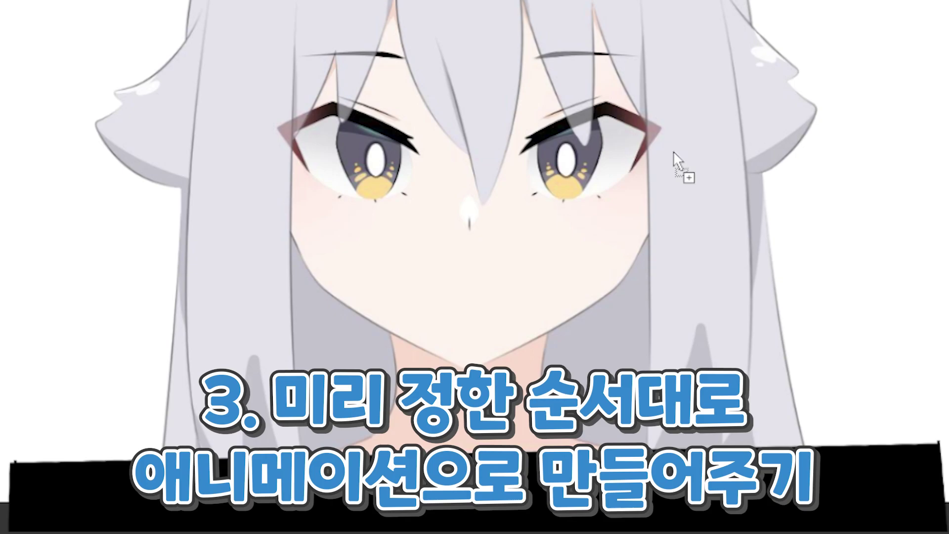
In Adobe Animate, place the mouth images on the character's lower face in sequence and adjust their position with Free Transform.
left_click_drag(513, 314, 527, 295)
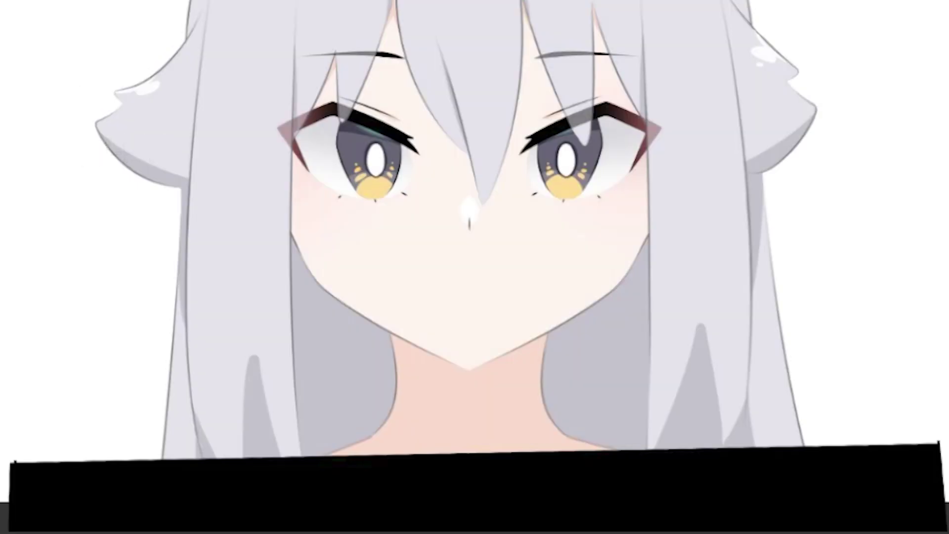
left_click_drag(718, 158, 544, 303)
key("ctrl+t")
left_click_drag(717, 307, 699, 307)
key("Return")
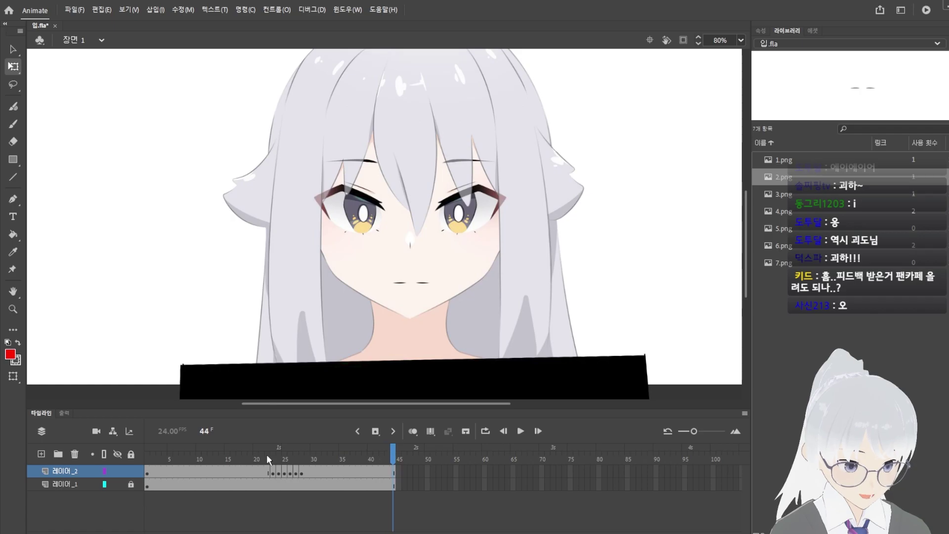
Play the mouth animation repeatedly, starting between frames 14 and 22, to check the timing of the mouth shapes.
left_click(265, 455)
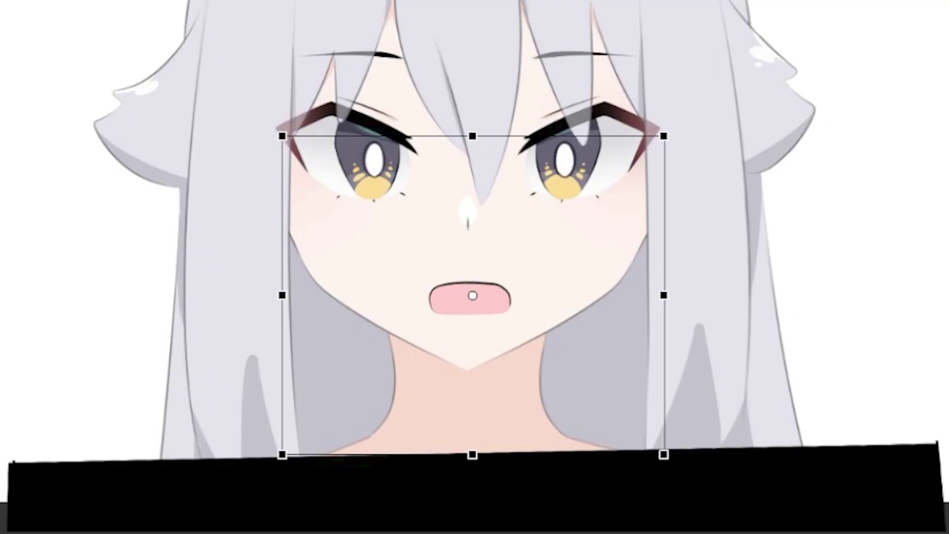
key("Return")
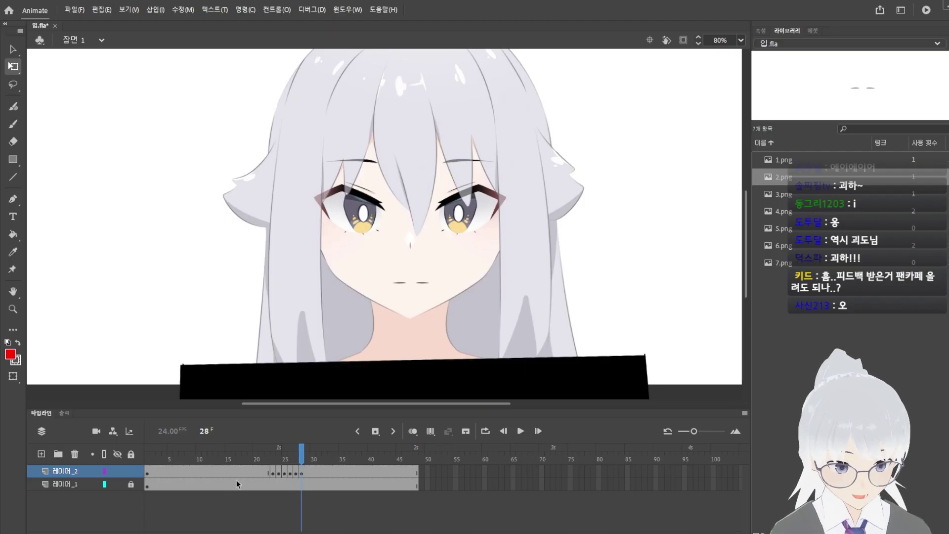
left_click(222, 458)
key("Return")
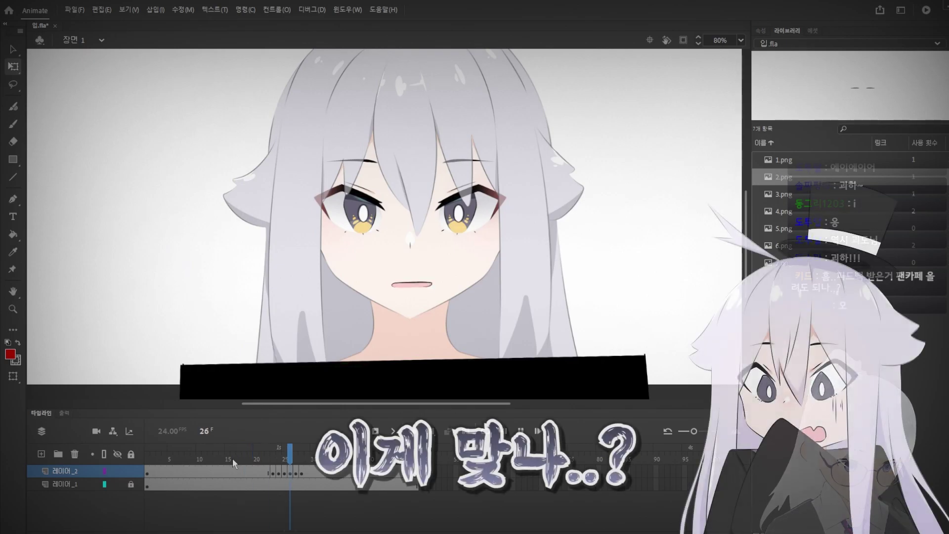
left_click(233, 458)
key("Return")
left_click(232, 458)
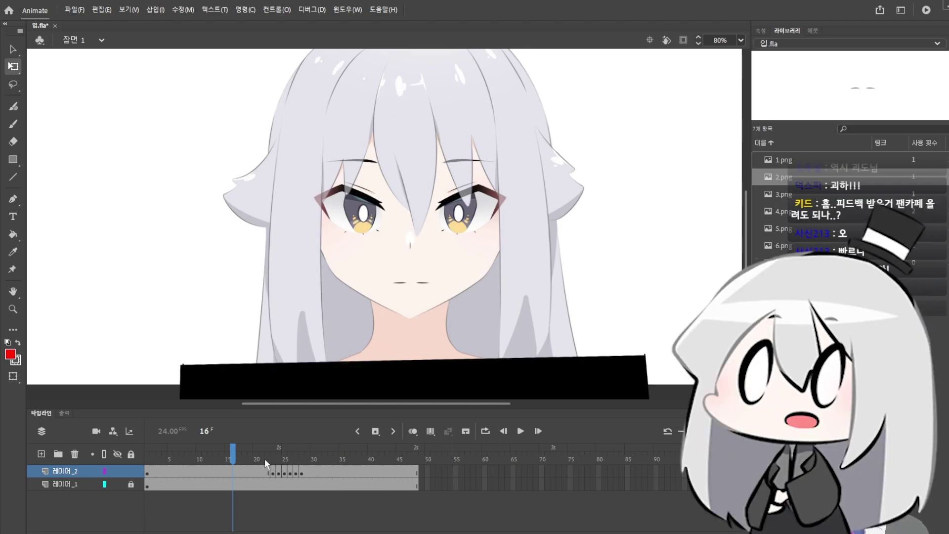
left_click(265, 459)
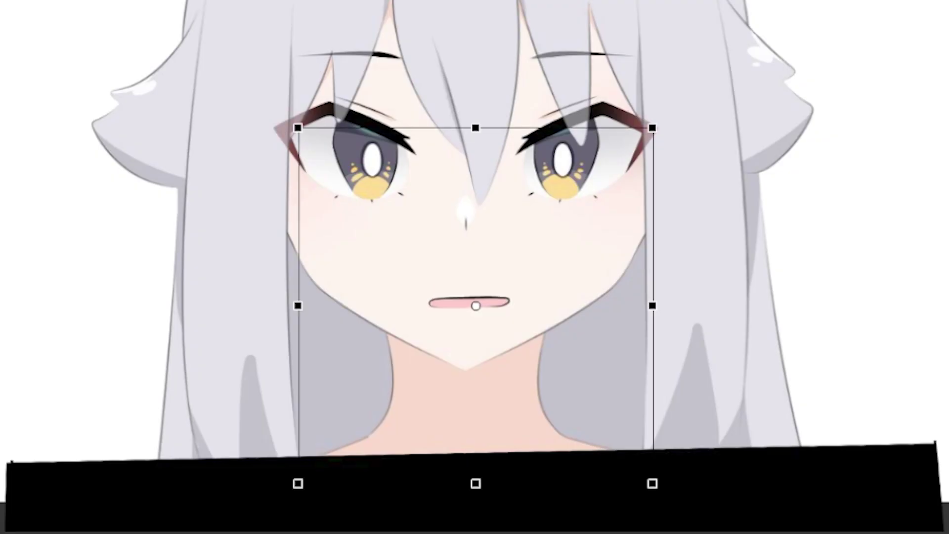
key("Return")
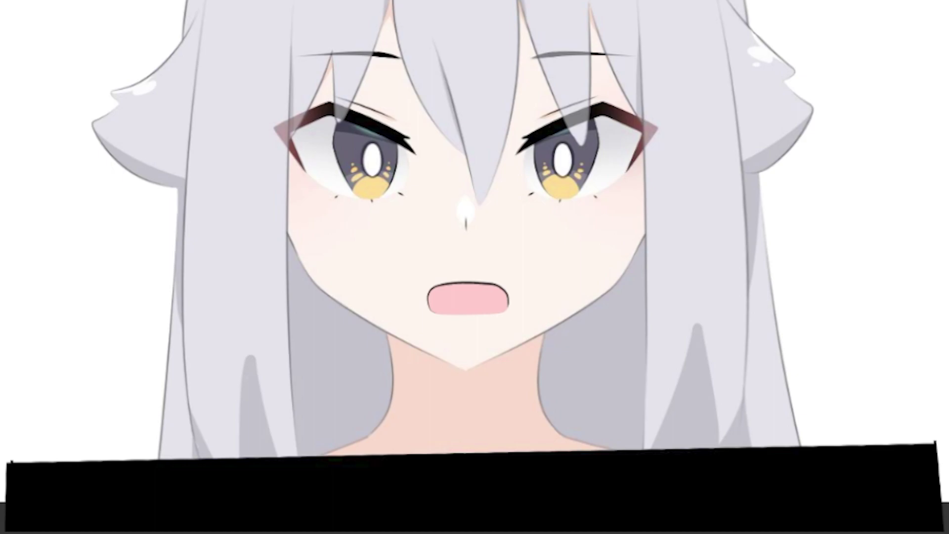
Insert an extra frame in the mouth layer just after frame 24 and replay the sequence from before it.
key(".")
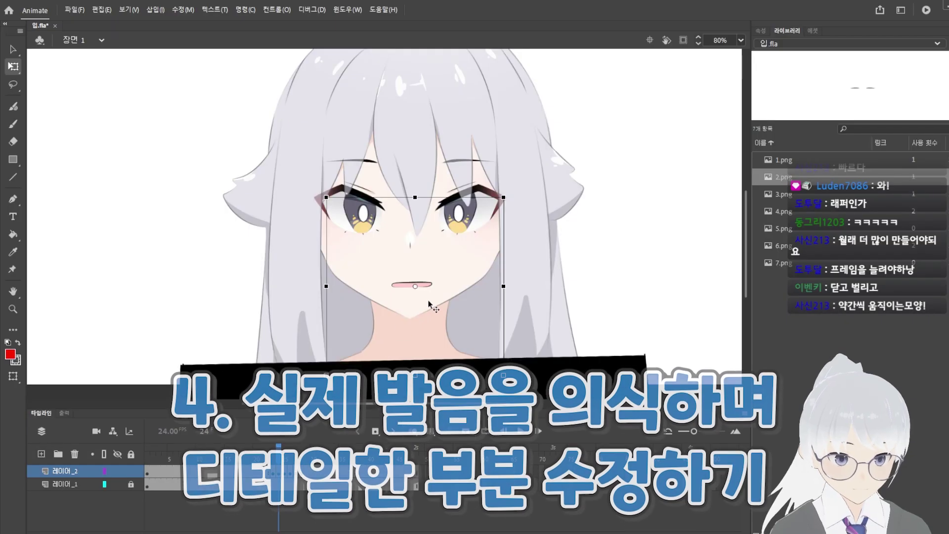
key("F5")
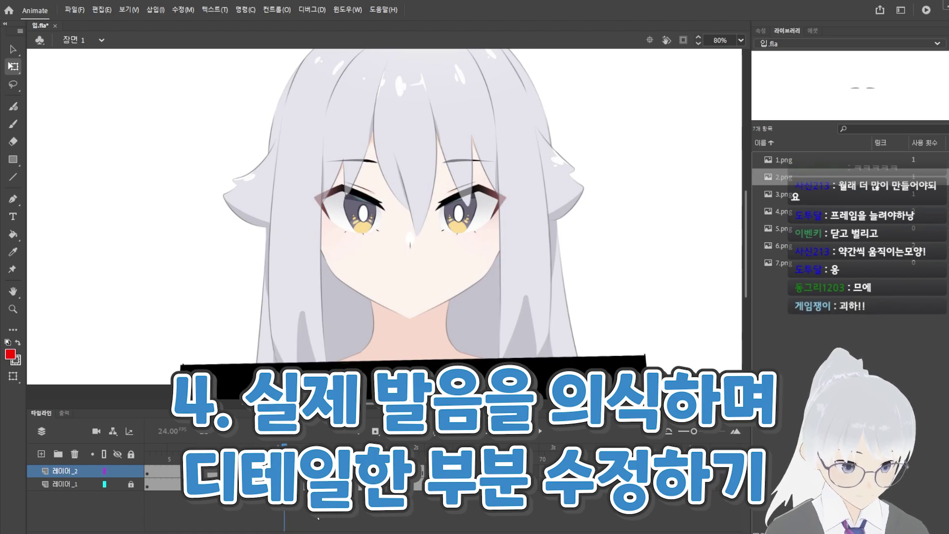
left_click(244, 471)
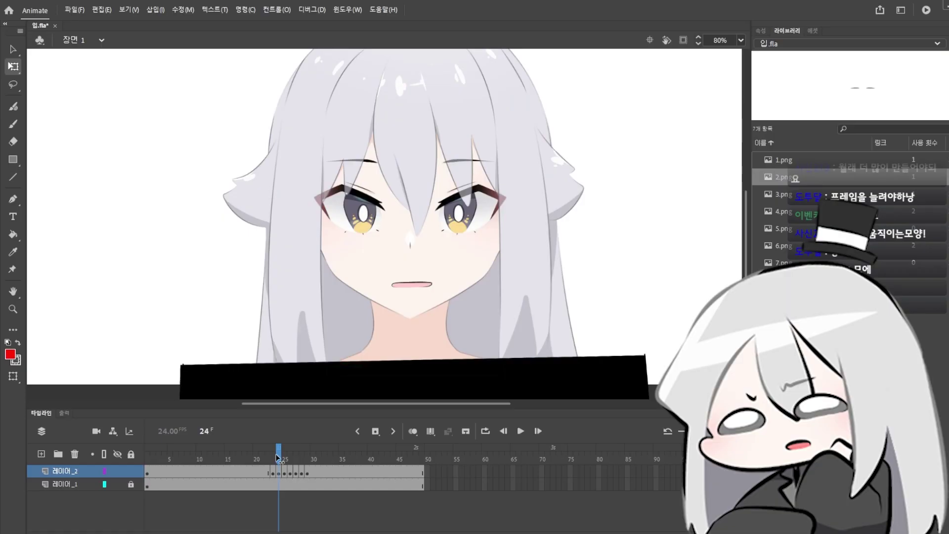
Step back and forth between frames 22 and 23 to compare the closed mouth with the wide-open mouth.
mouse_move(277, 460)
left_mouse_down()
mouse_move(268, 461)
mouse_move(287, 463)
mouse_move(273, 463)
left_mouse_up()
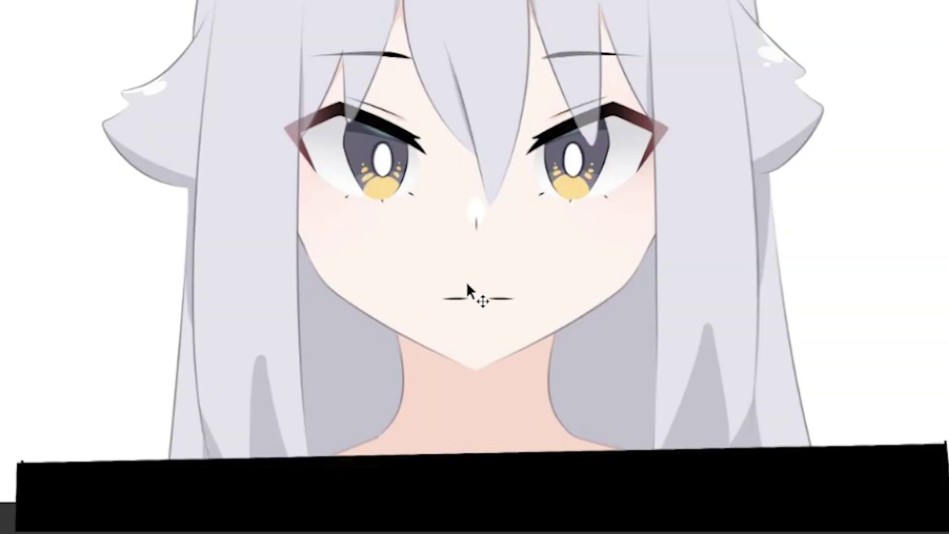
key("period")
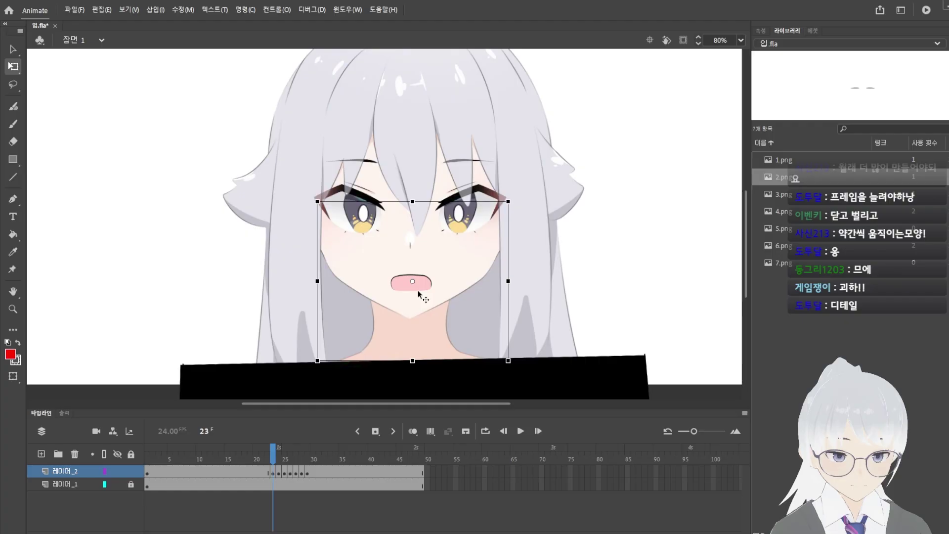
key("comma")
key("period")
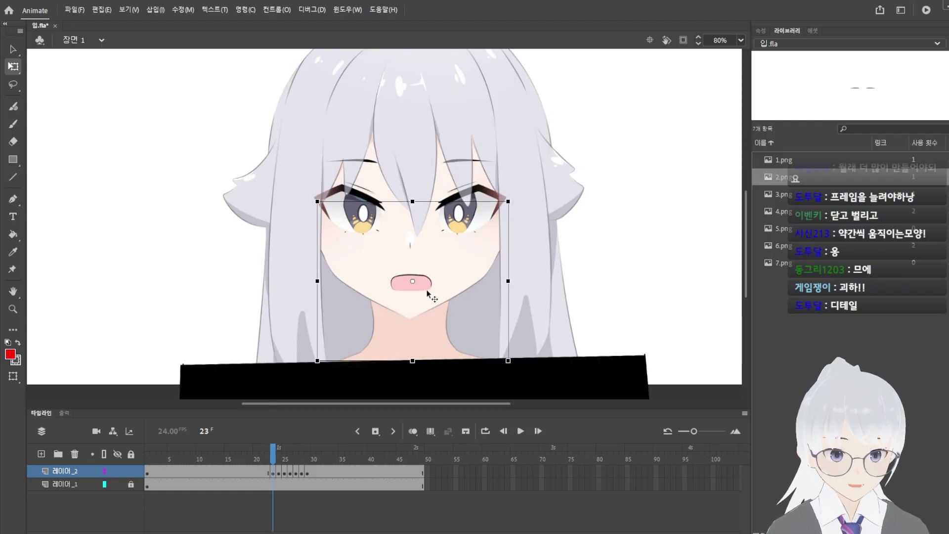
key("comma")
key("period")
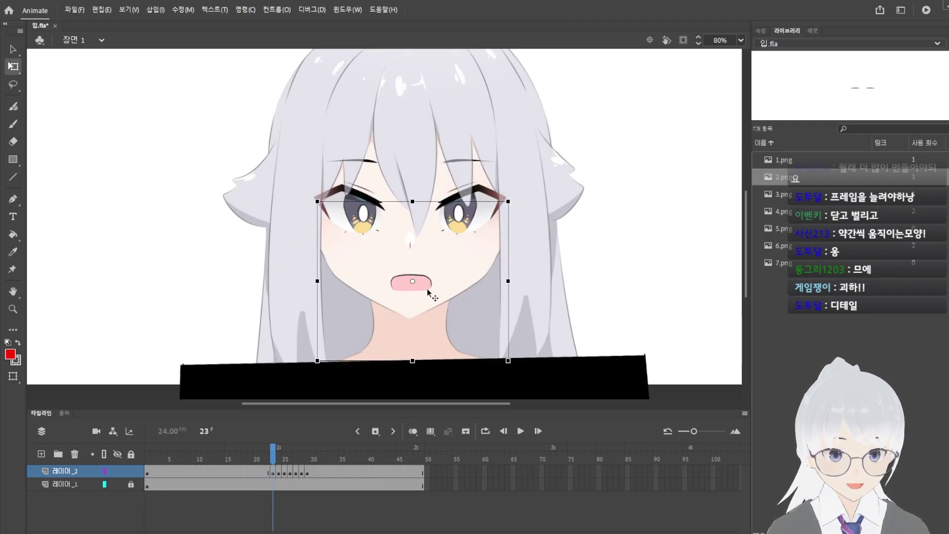
key("comma")
key("period")
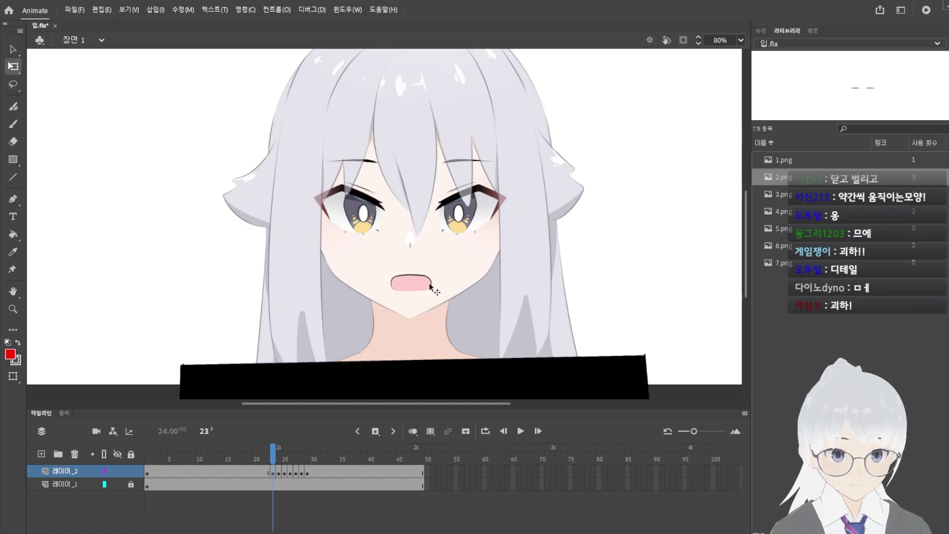
key("comma")
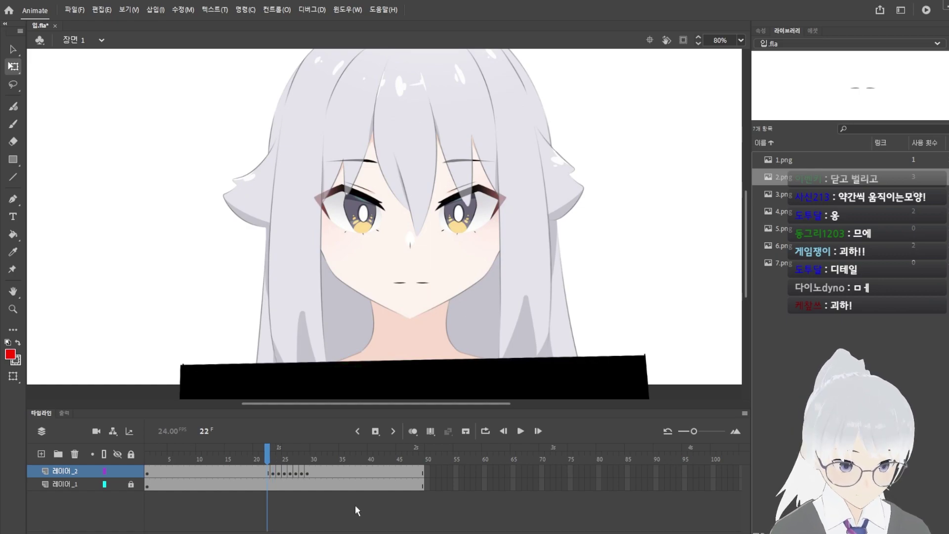
Extend the mouth keyframes from frame 22 onward by one frame each so every mouth shape holds for two frames.
key("F5")
key("period")
key("F5")
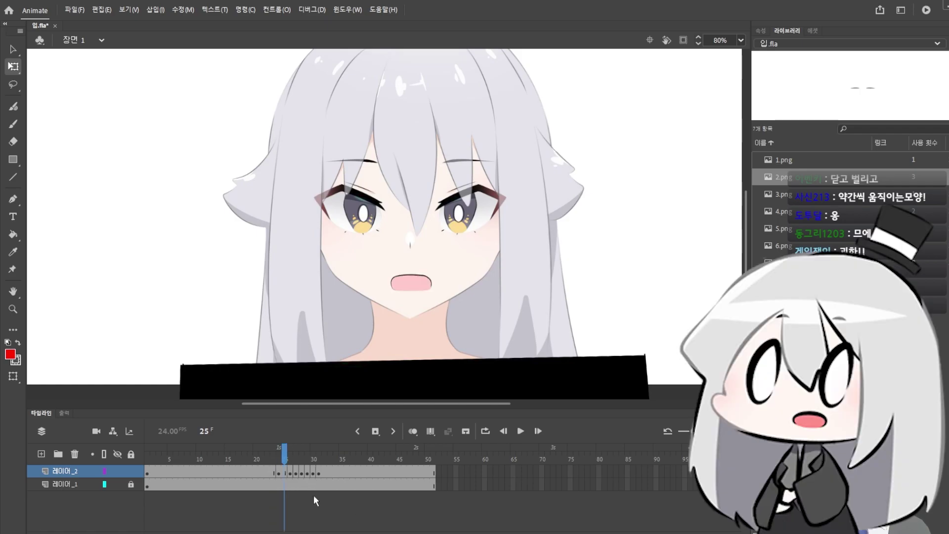
key("F5")
key("period")
key("period")
key("period")
key("F5")
key("period")
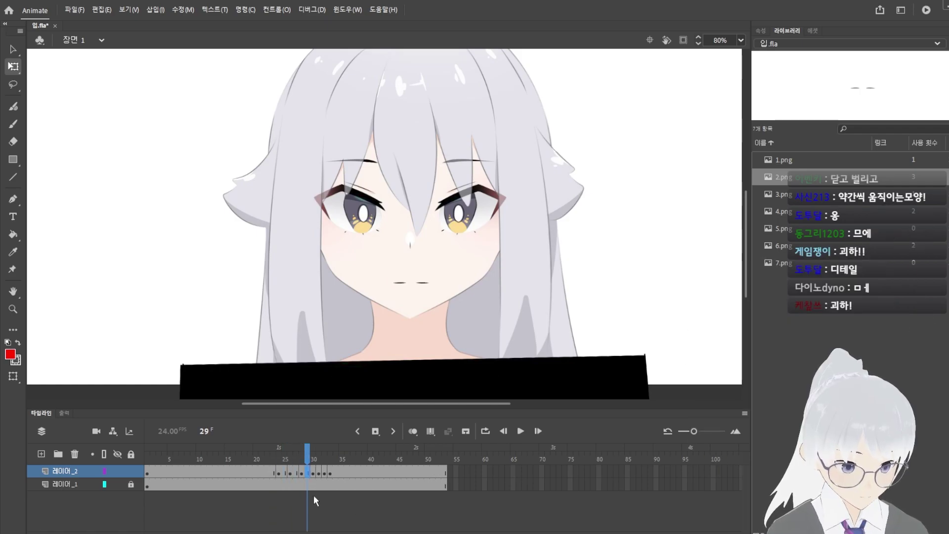
key("period")
key("period")
key("period")
key("period")
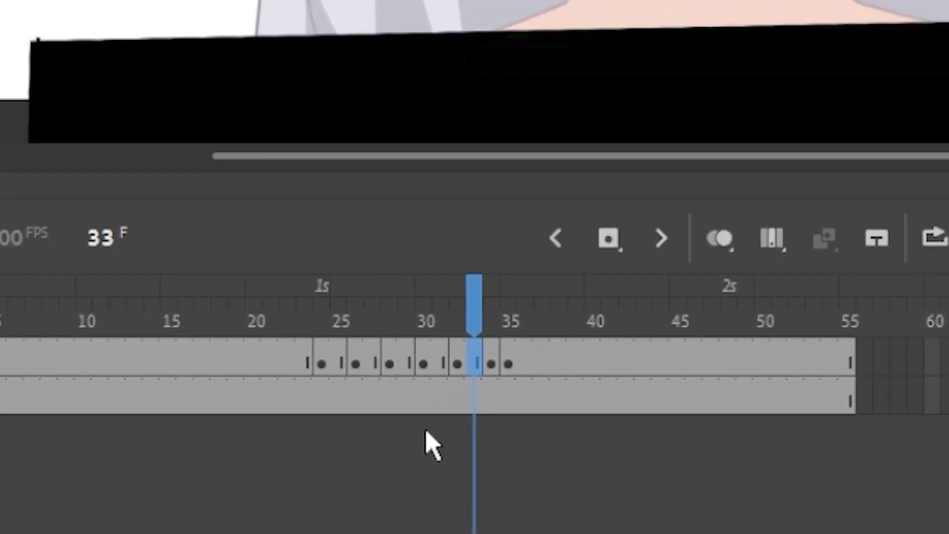
key("F5")
key("period")
key("period")
Scale down the height of the wide-open mouth for a slightly less open shape and compare it with the adjacent frame.
left_click(455, 366)
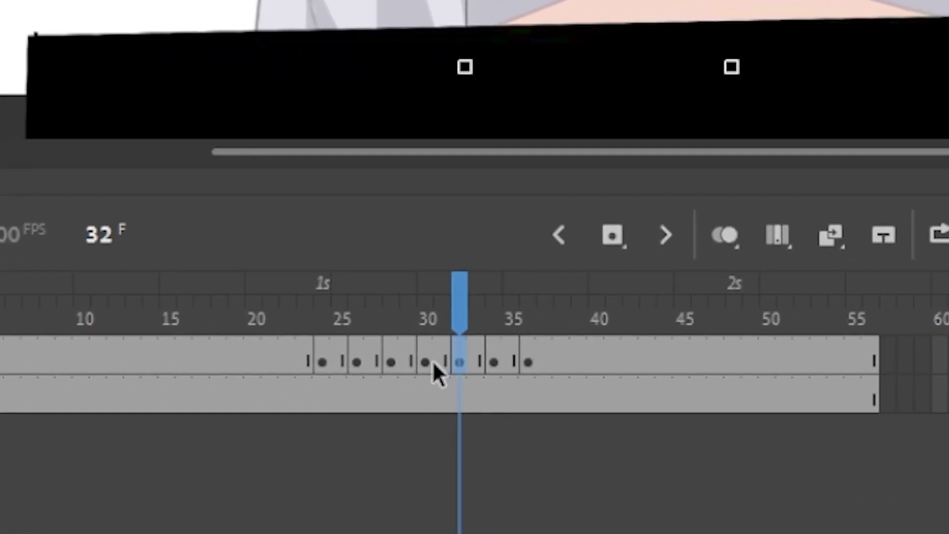
left_click(433, 362)
left_click_drag(437, 364, 426, 365)
left_click(426, 366)
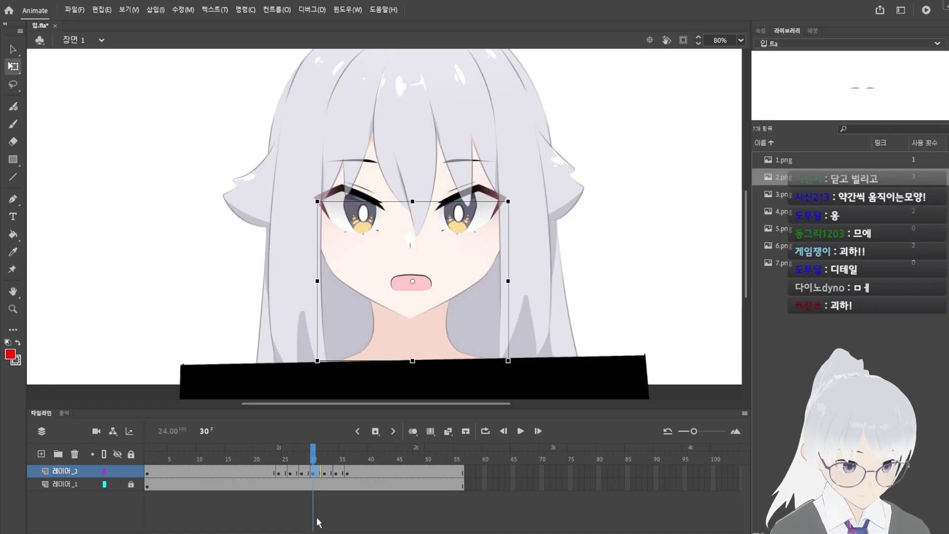
left_click(341, 518)
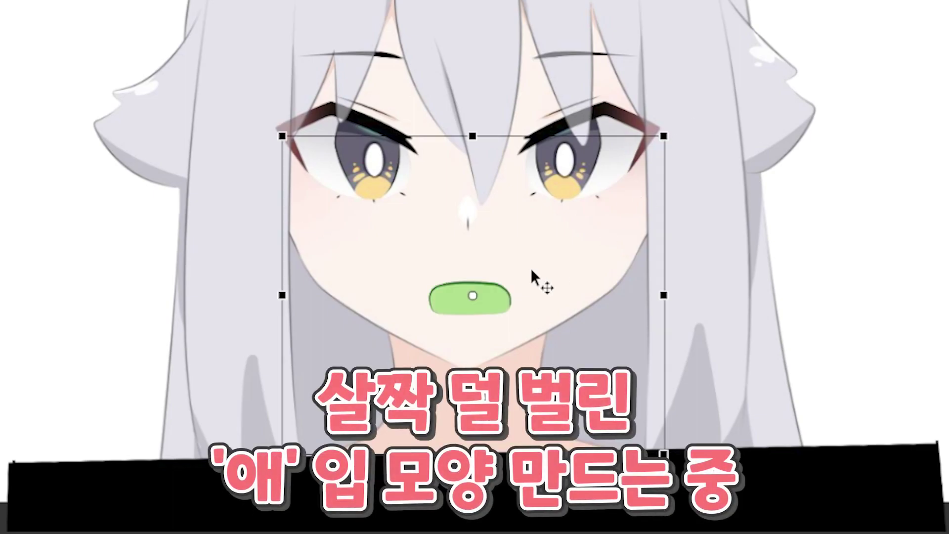
left_click_drag(664, 136, 656, 169)
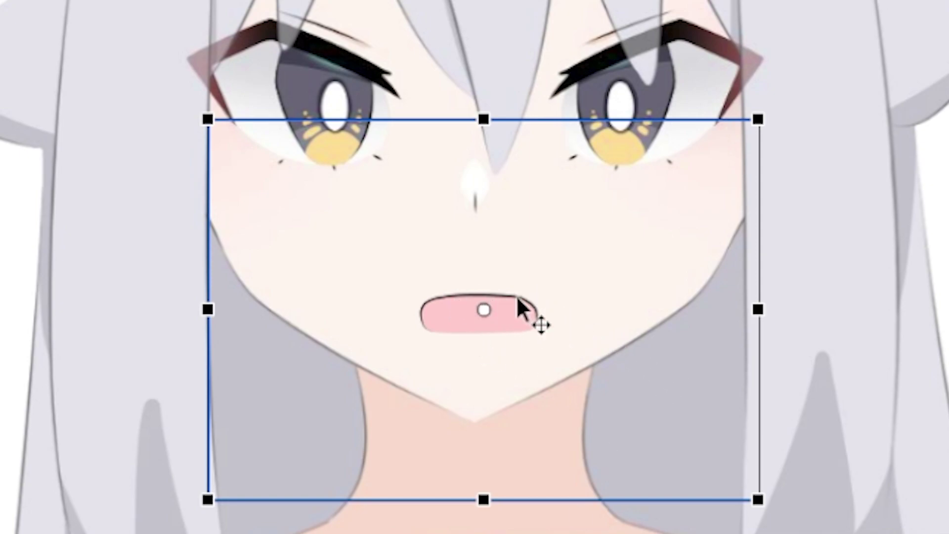
key("comma")
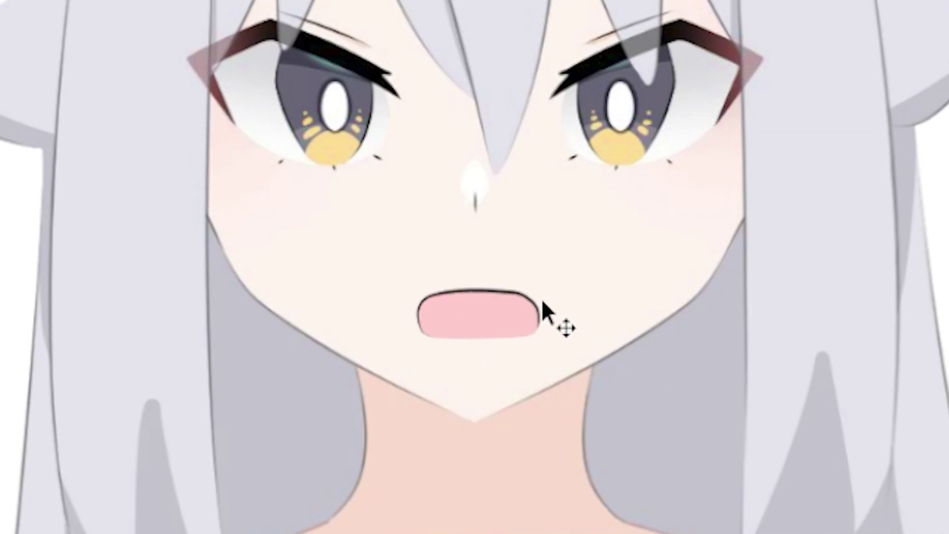
left_click(517, 301)
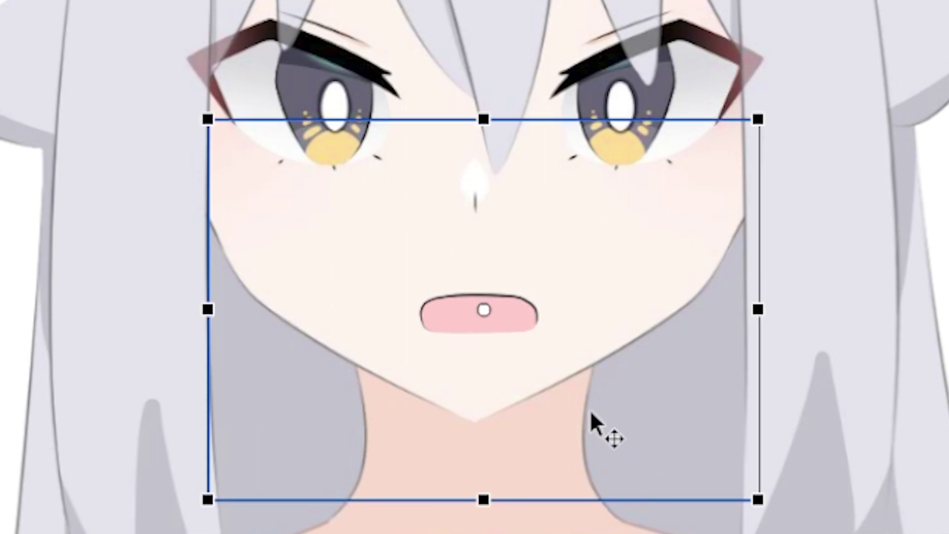
key("period")
key("comma")
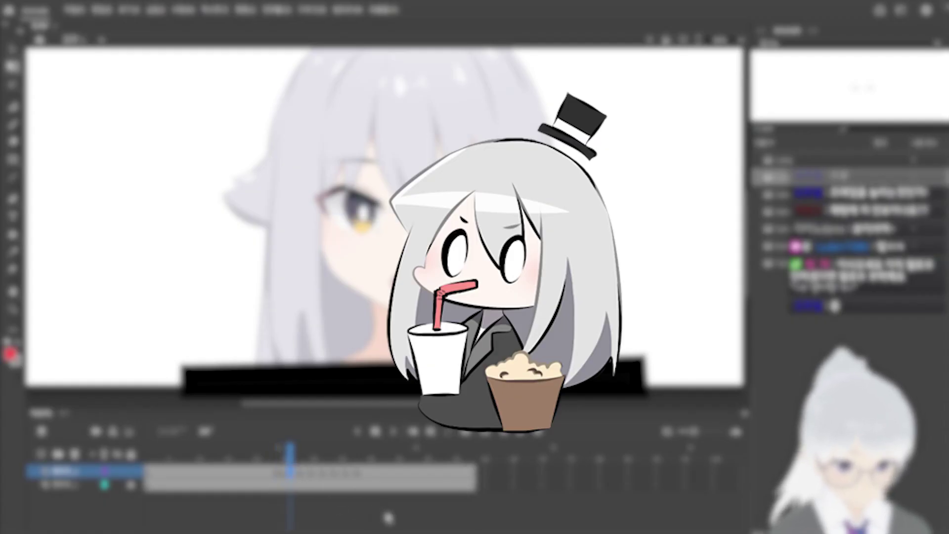
Insert additional frames at frame 26 to hold the open mouth longer, and replay the animation from about frame 21.
key("F5")
key("F5")
key("F5")
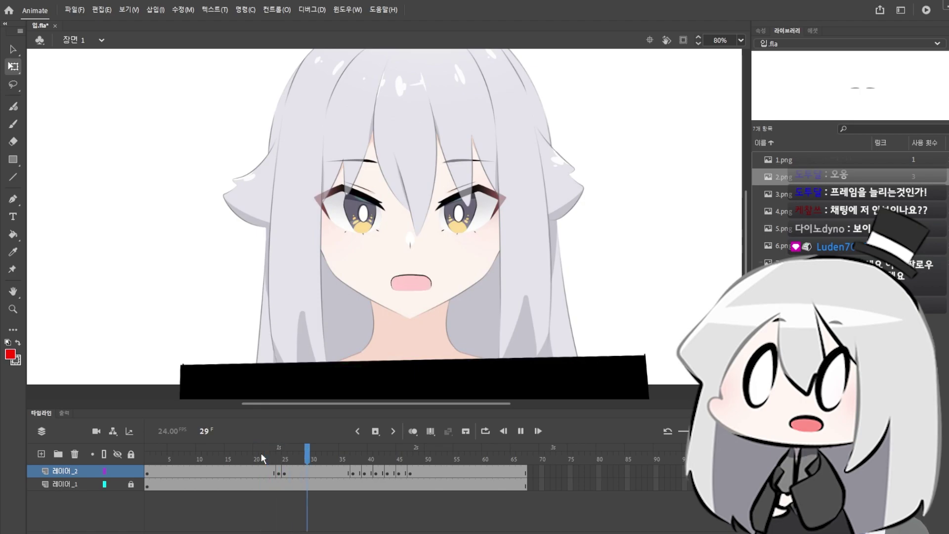
left_click(262, 452)
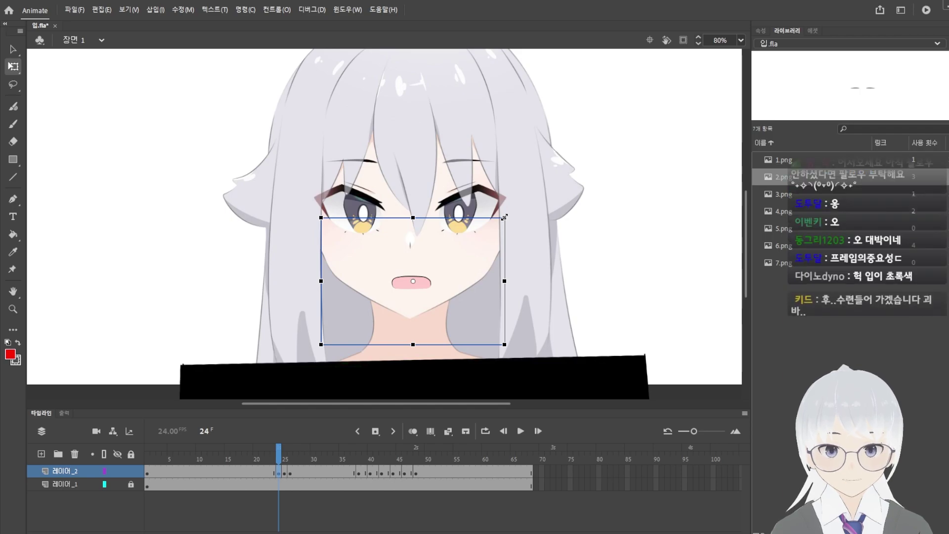
Scale down the height of the mouth on frame 24 into a narrower opening, reducing its width slightly.
left_click_drag(504, 216, 495, 248)
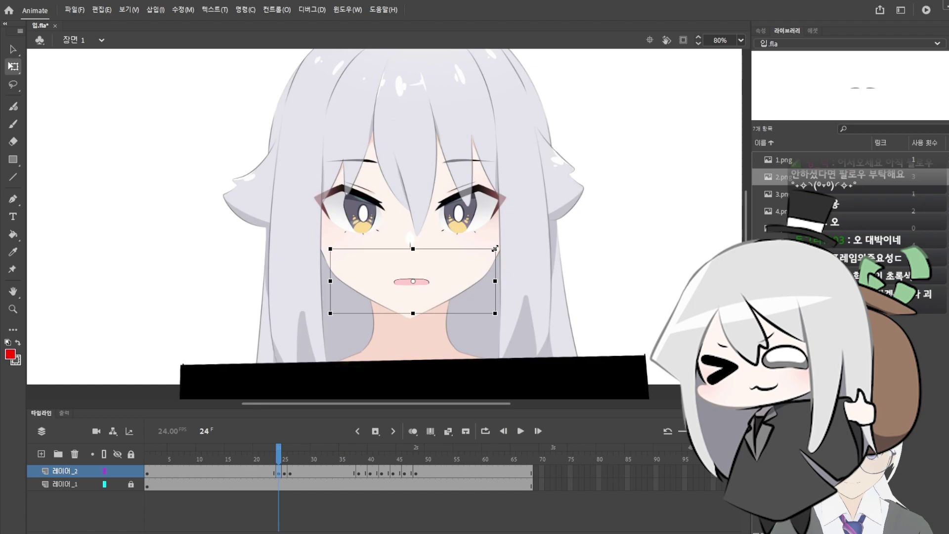